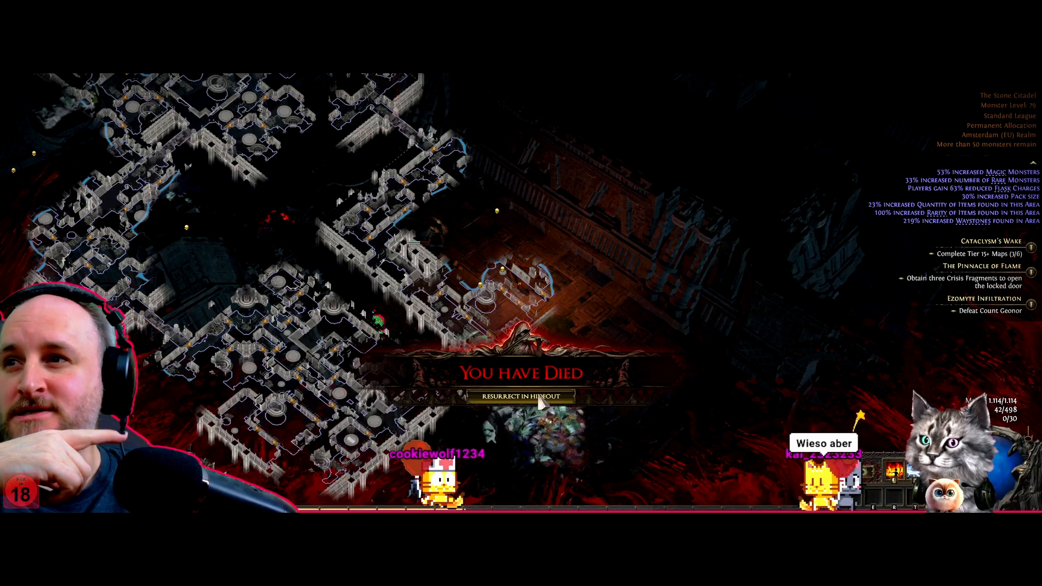
click(539, 398)
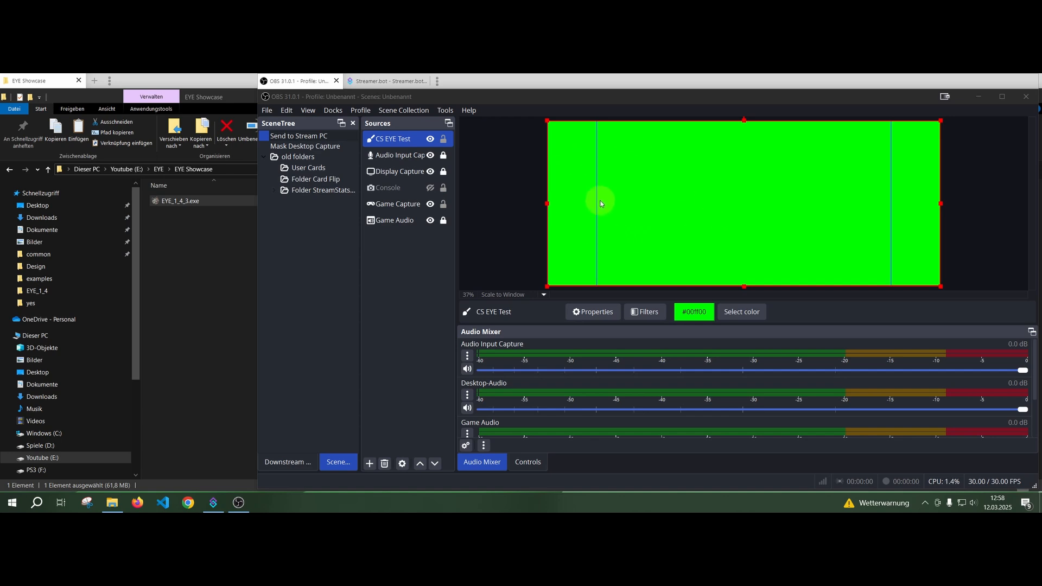
click(430, 138)
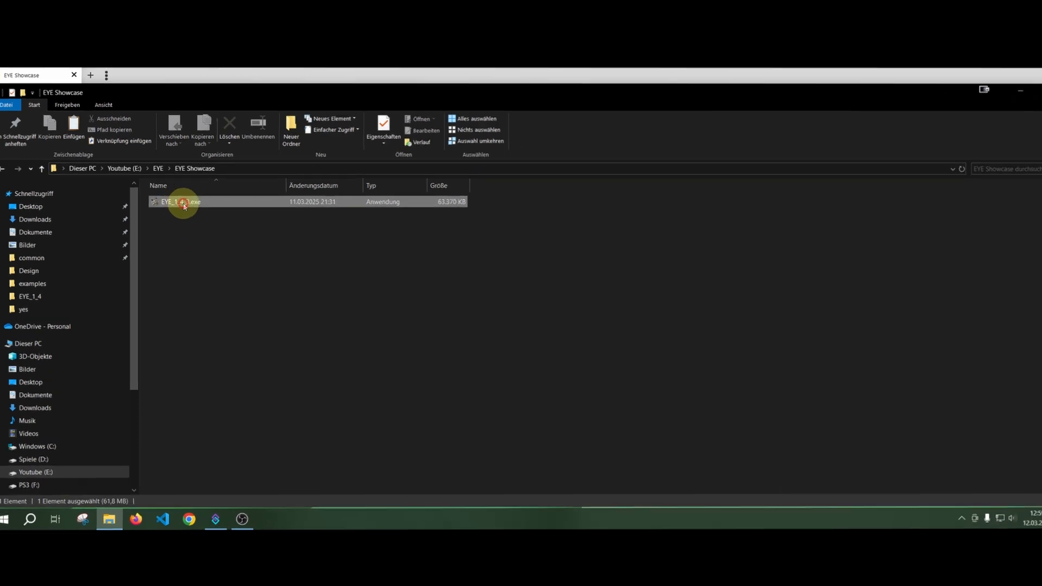
Launch EYE_1_4_3.exe from the EYE Showcase folder.
click(178, 201)
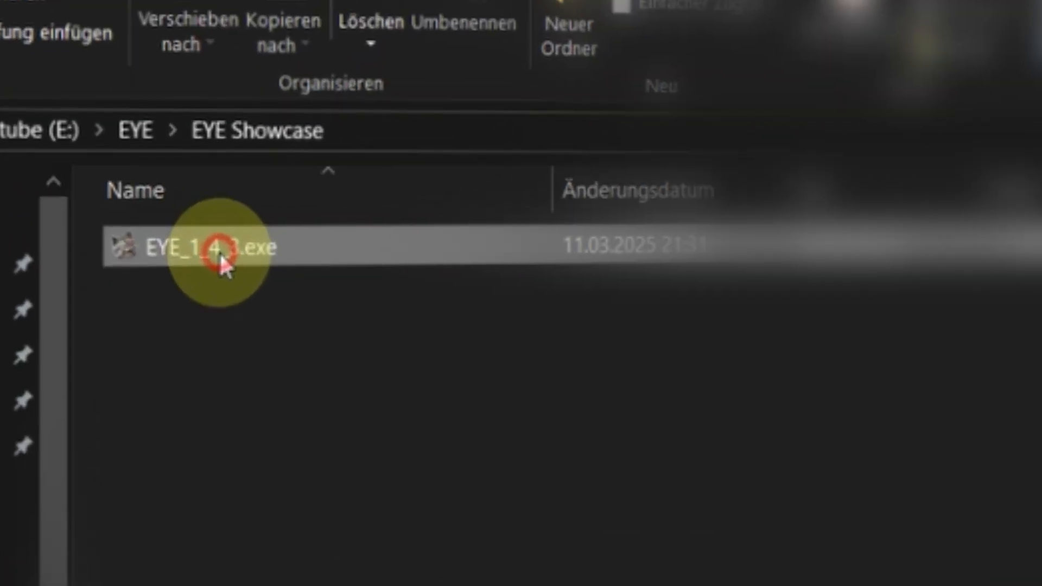
double_click(219, 251)
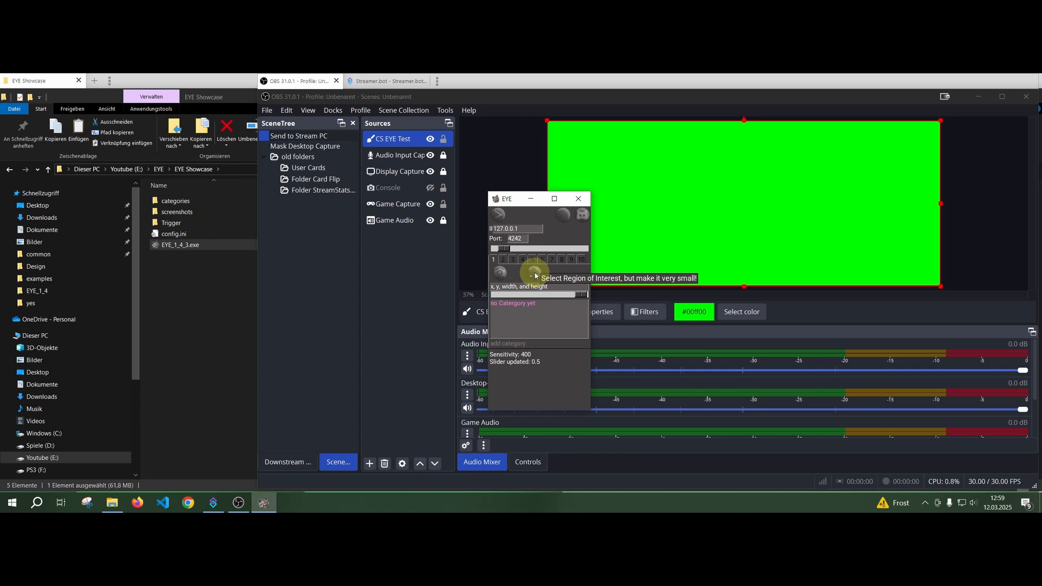
Select a small region of interest with coordinates 854 76 65 28 and open the screenshots folder from EYE.
click(535, 276)
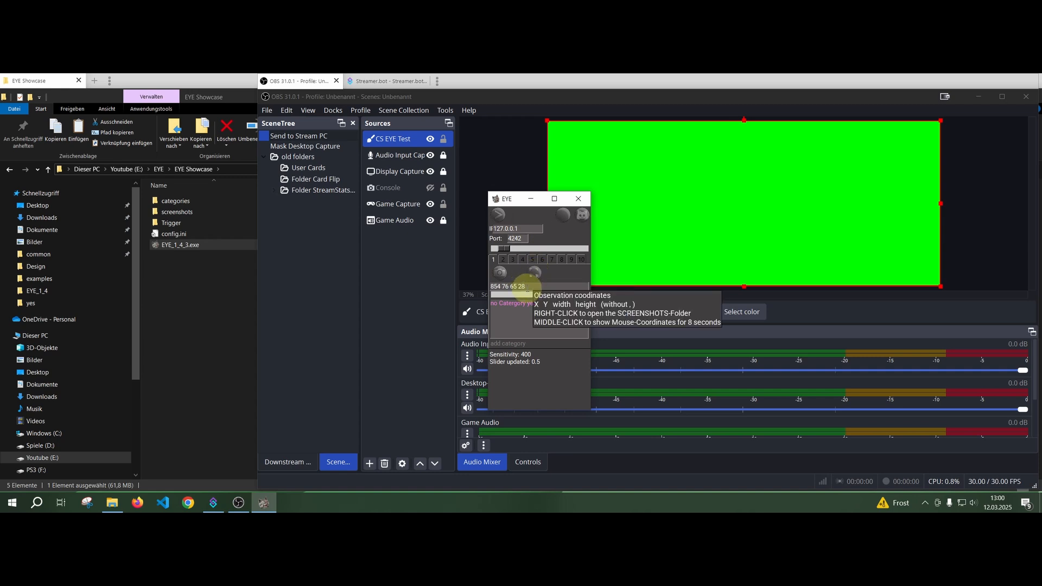
click(516, 287)
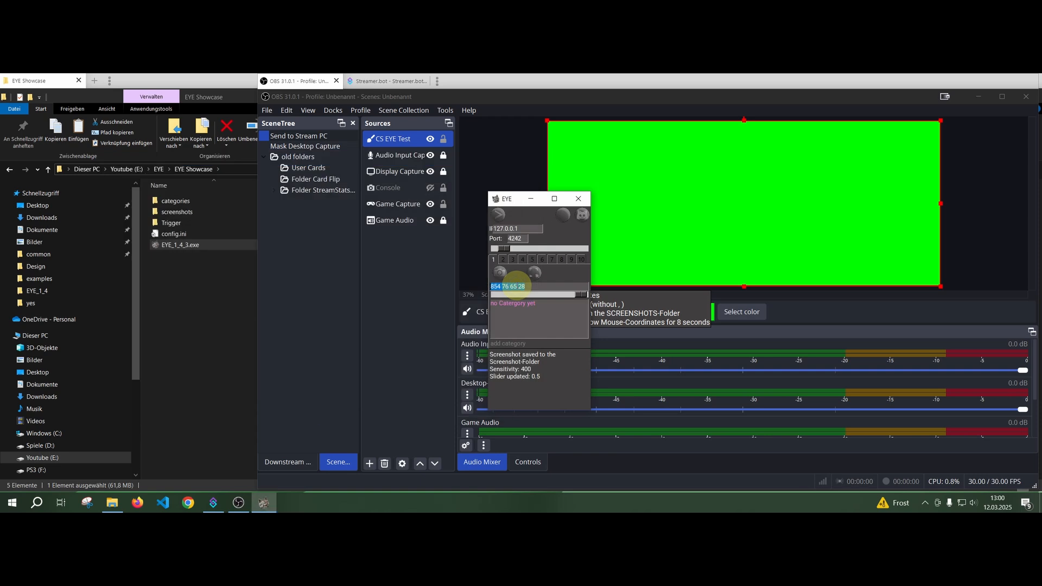
right_click(517, 286)
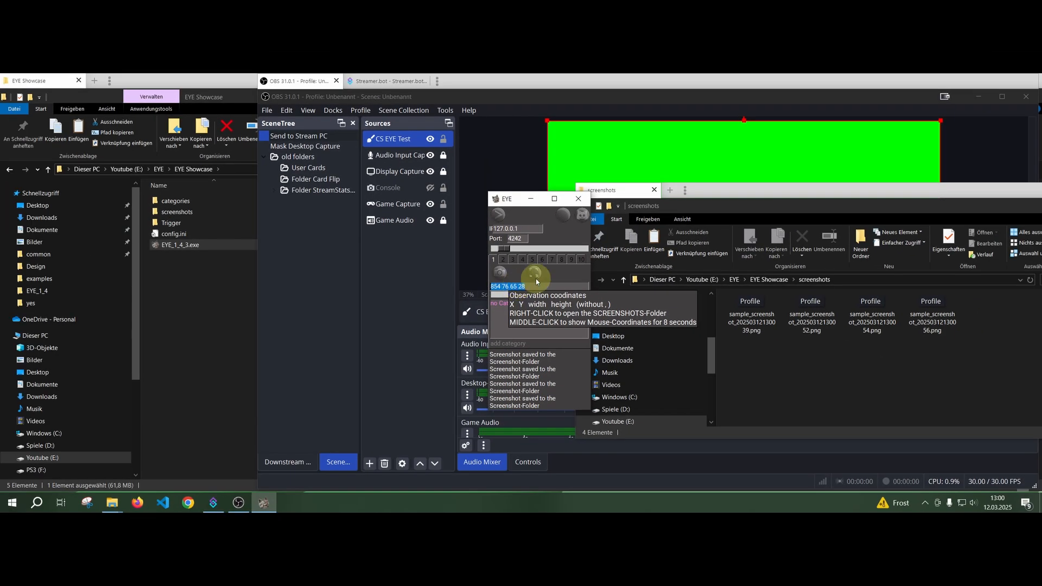
Reselect the region of interest over the OBS window title as 923 75 48 27 and take a screenshot of it.
click(534, 274)
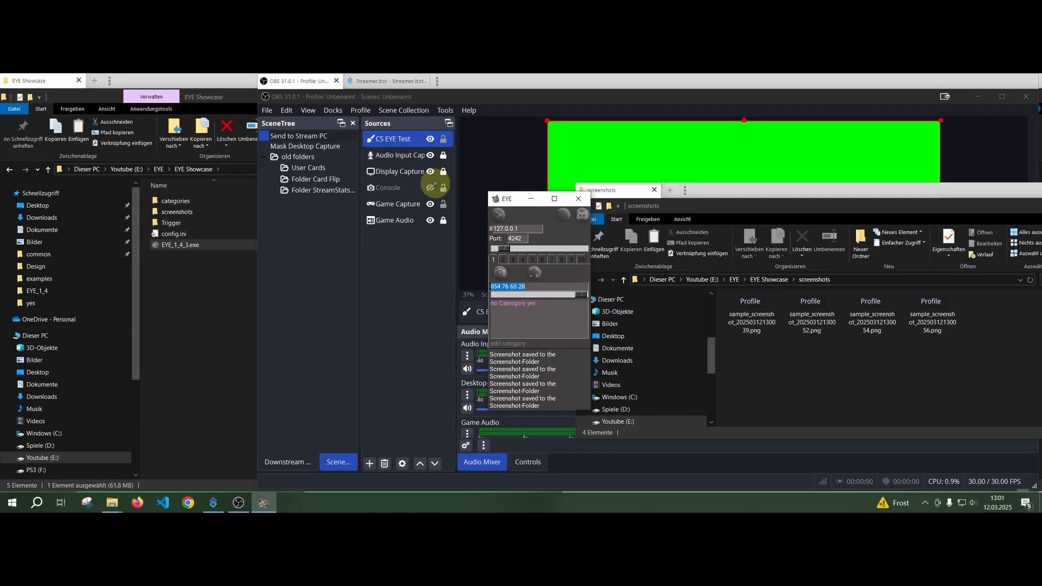
drag(376, 104, 395, 115)
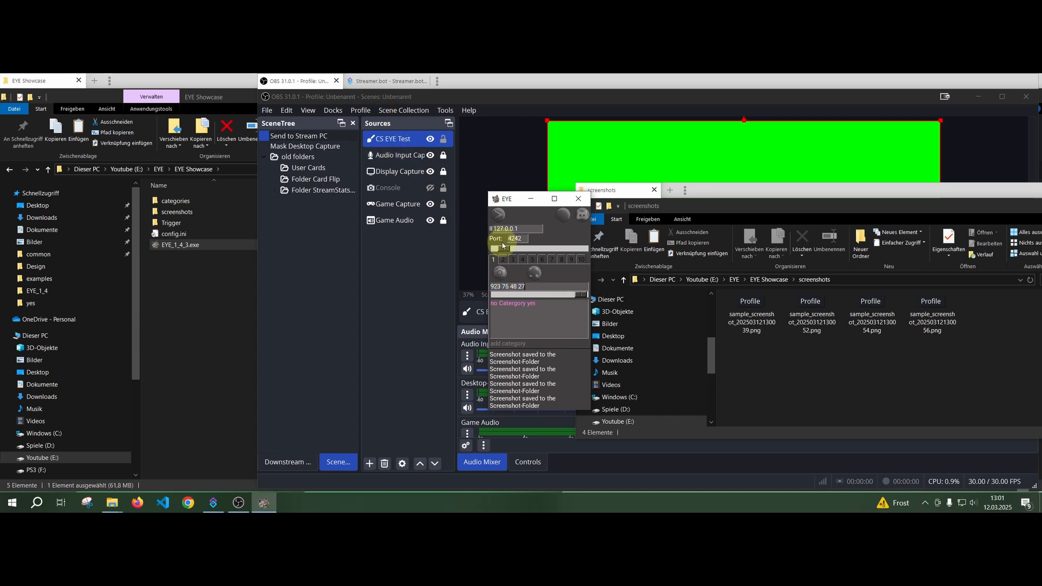
click(500, 276)
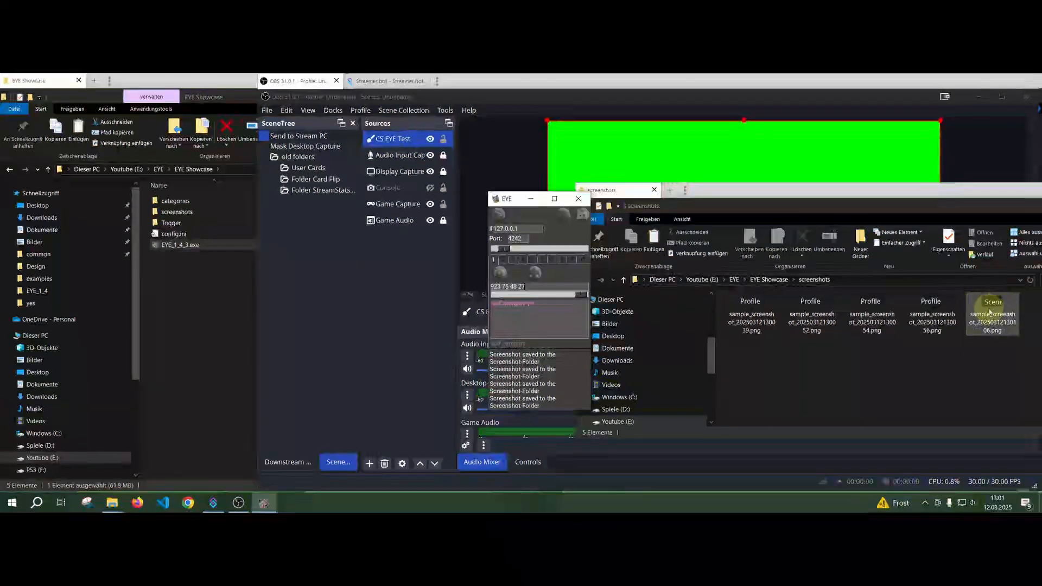
Delete the four older sample screenshots from the screenshots folder, keeping only the newest one.
drag(923, 204, 613, 163)
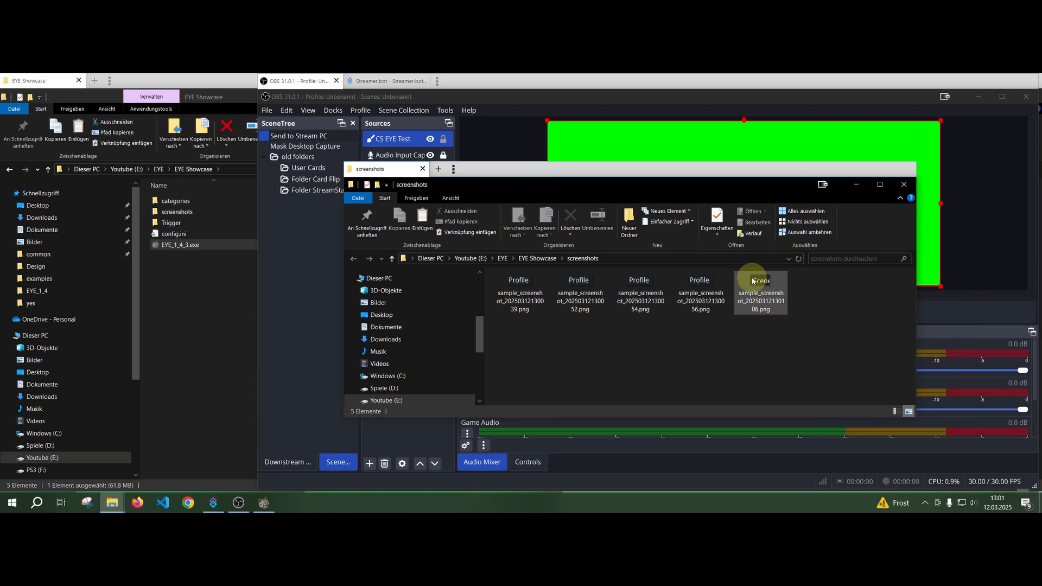
mouse_move(755, 288)
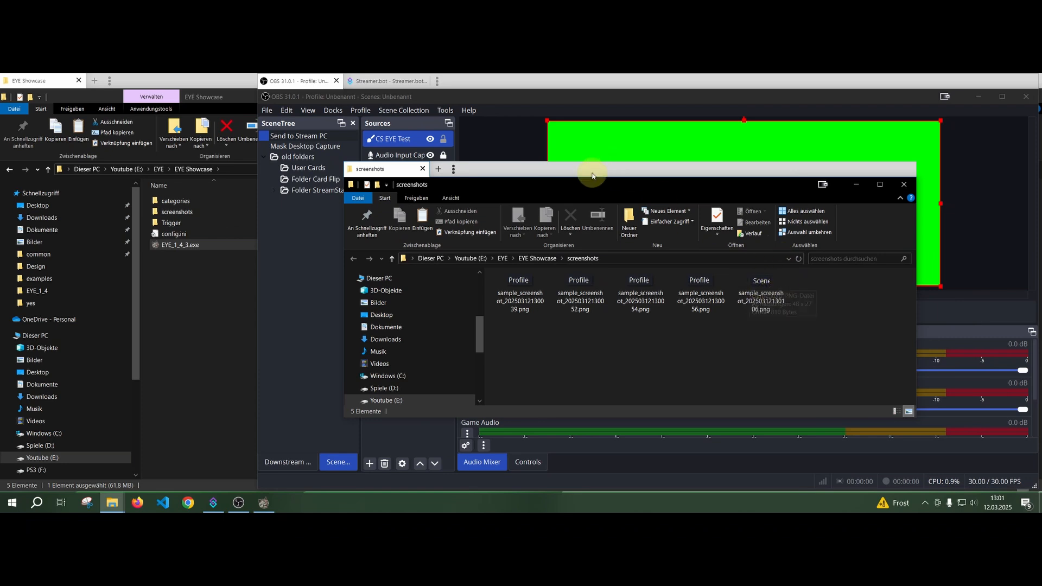
drag(912, 330, 716, 282)
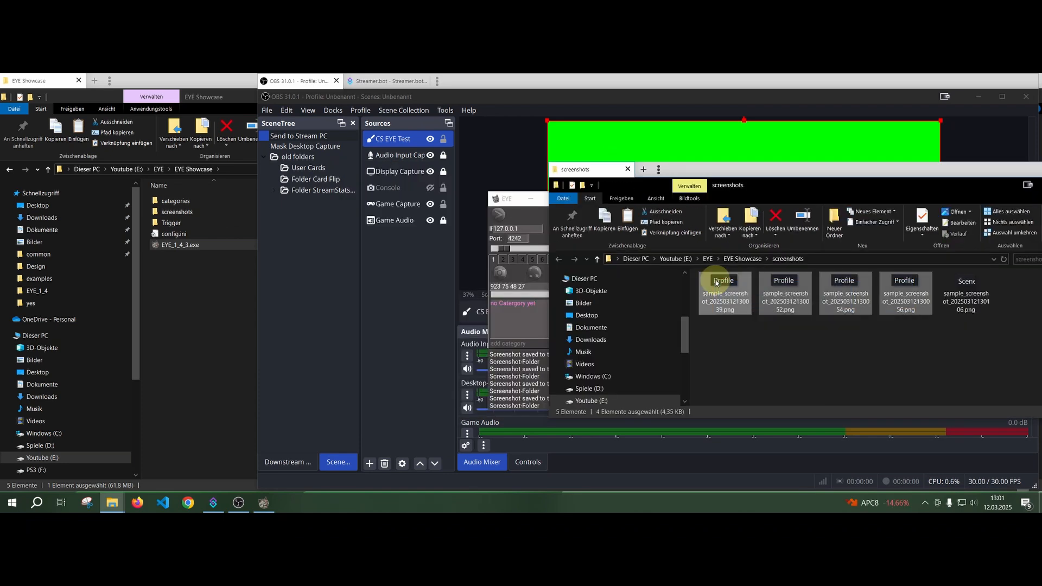
key(Delete)
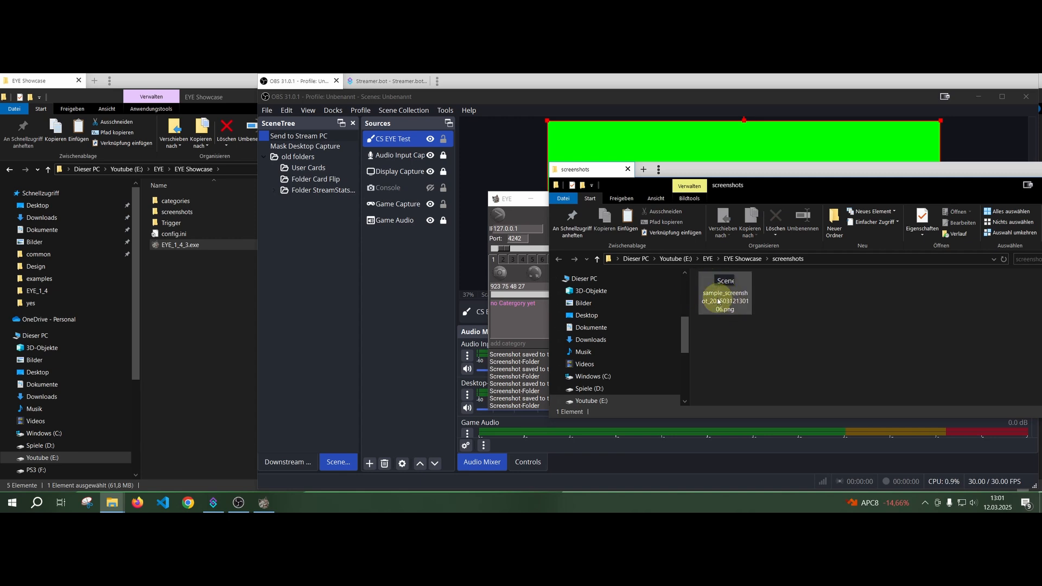
Add a category named EYE Showcase in EYE and open its corresponding folder location.
click(506, 344)
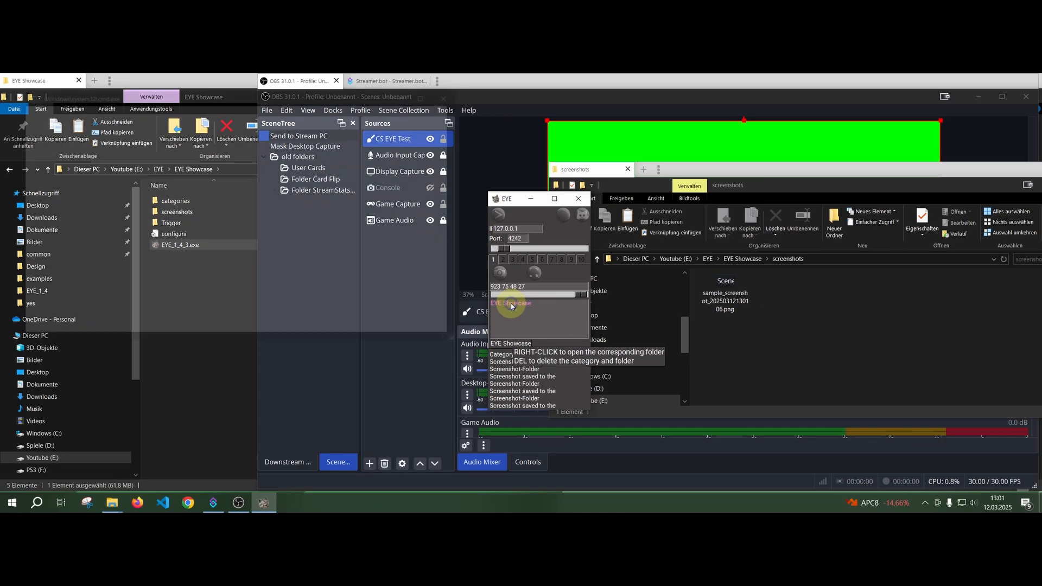
right_click(561, 220)
Move the remaining sample screenshot into the EYE Showcase folder inside categories.
drag(435, 181, 278, 131)
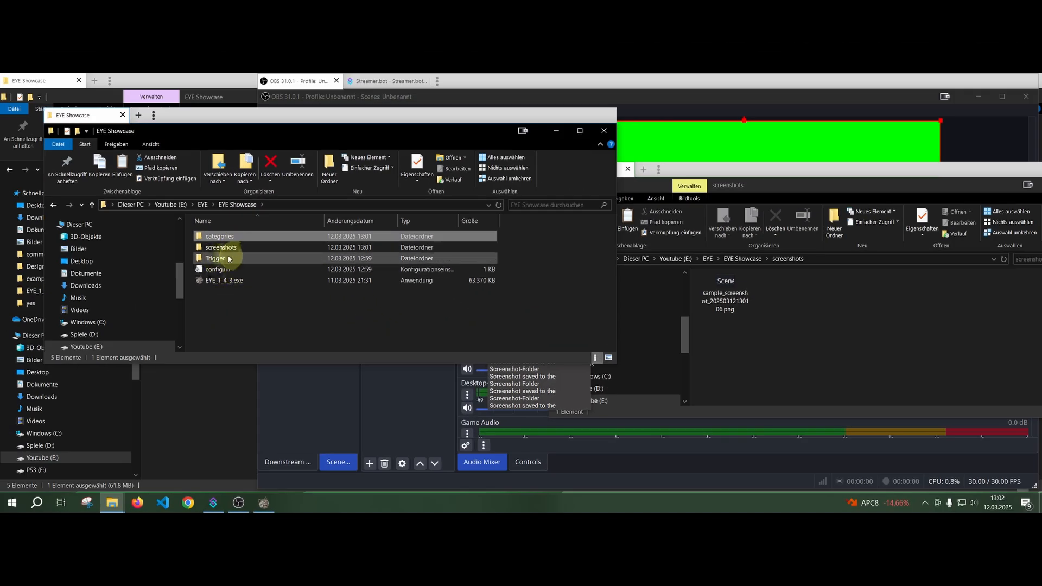
double_click(251, 237)
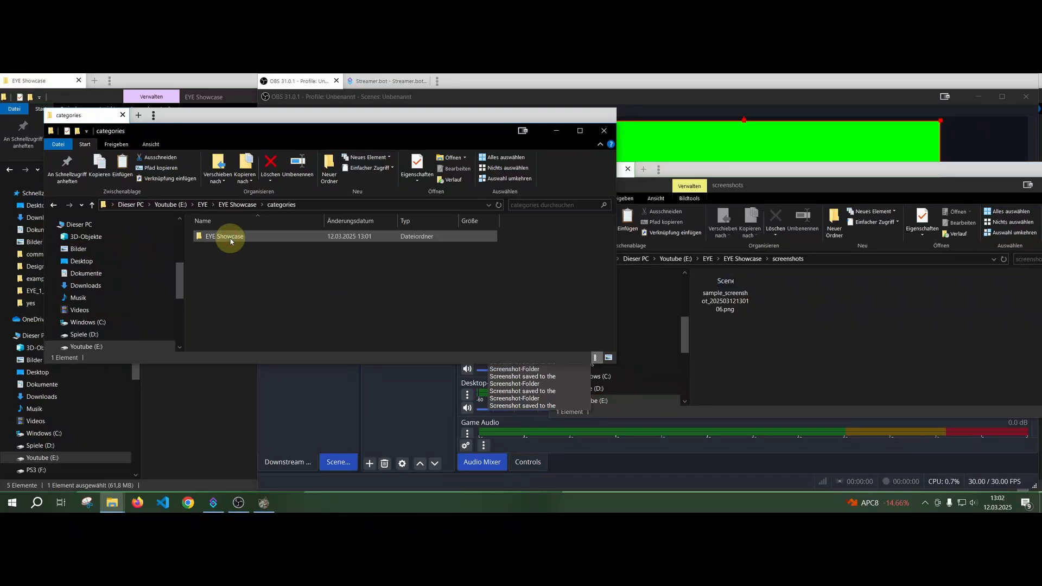
double_click(229, 236)
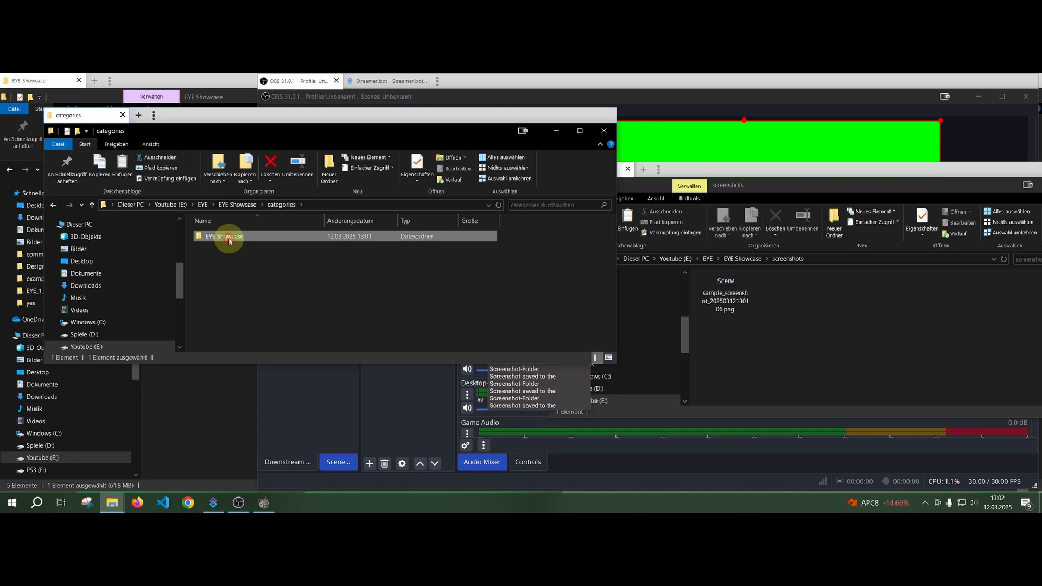
click(711, 286)
drag(710, 287, 517, 298)
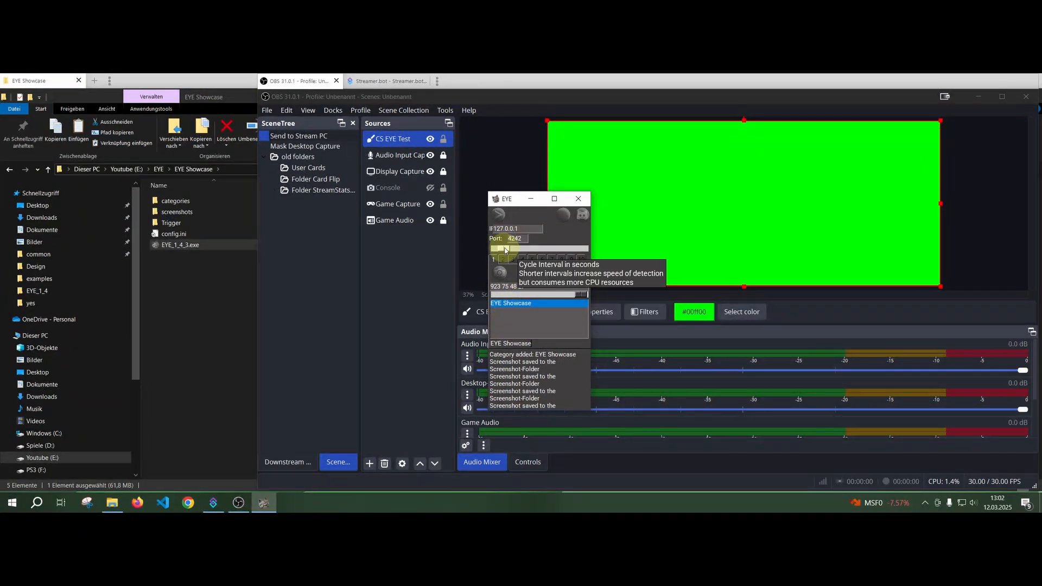
Raise the EYE cycle interval to its maximum and bring it back down to a short interval.
drag(505, 250, 583, 248)
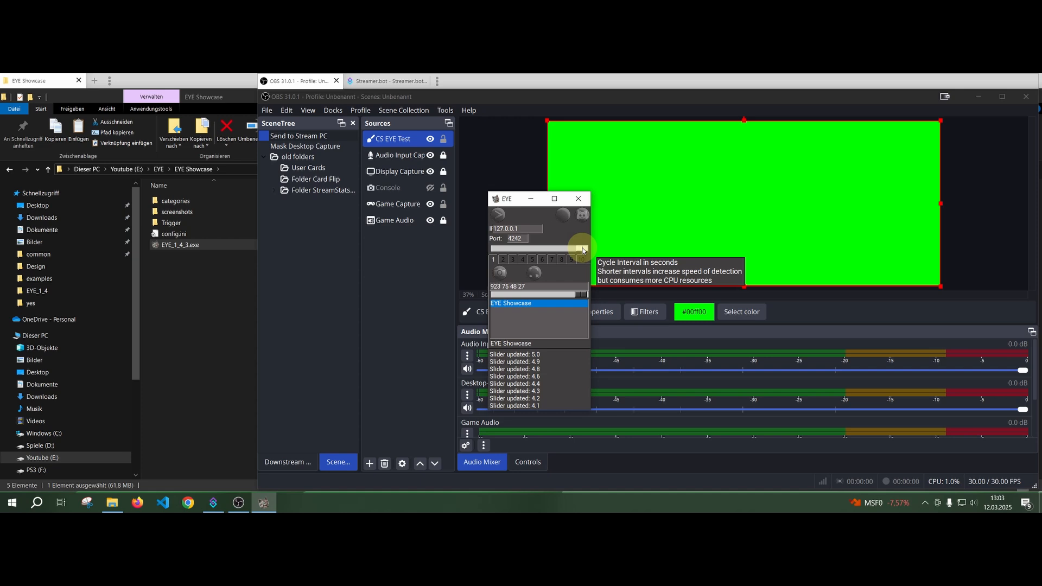
drag(583, 250, 494, 249)
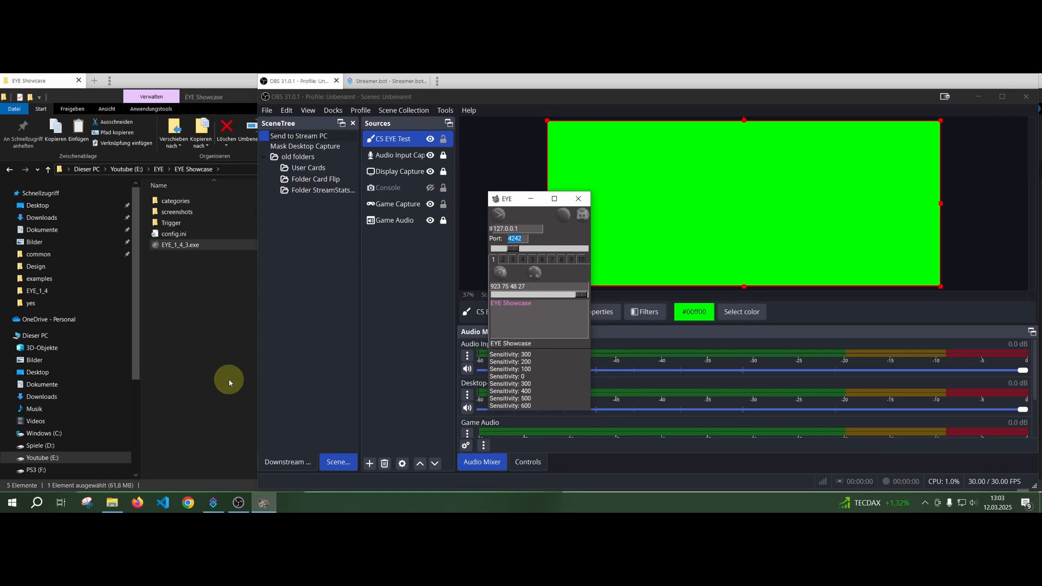
Switch to Streamer.bot and open the UDP Server settings to check the port and server status.
click(215, 496)
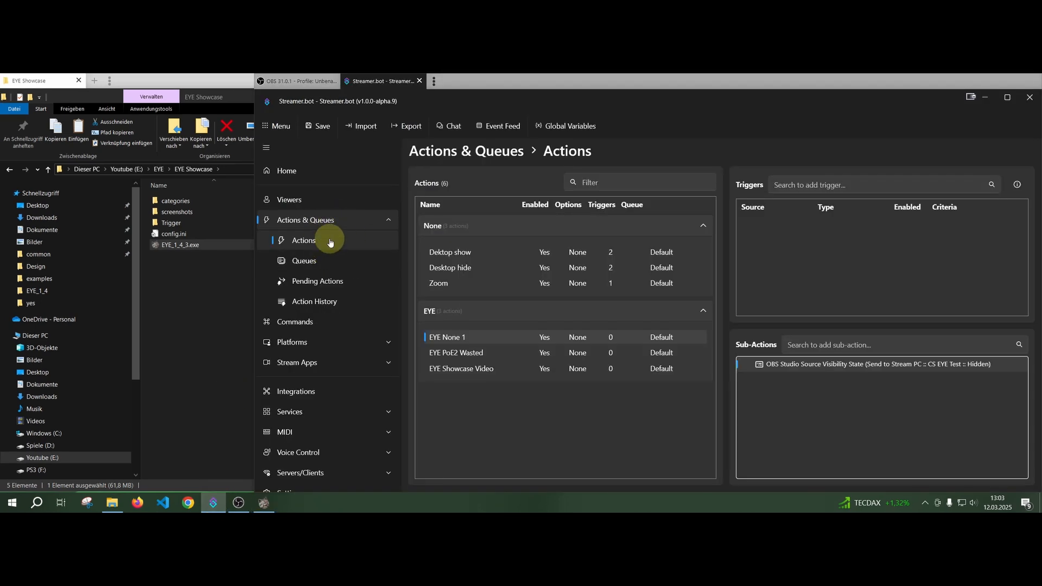
click(332, 476)
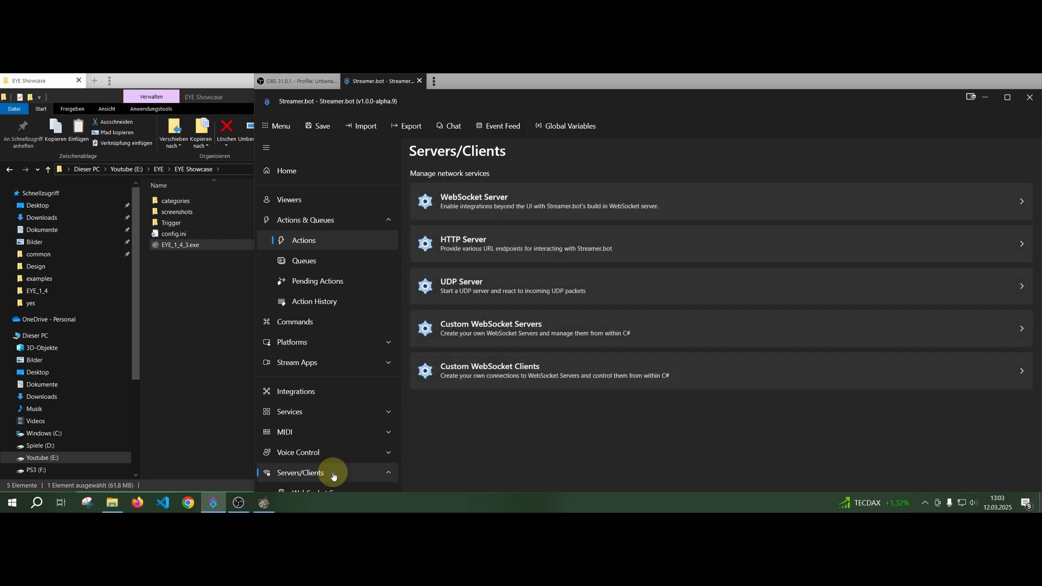
click(531, 286)
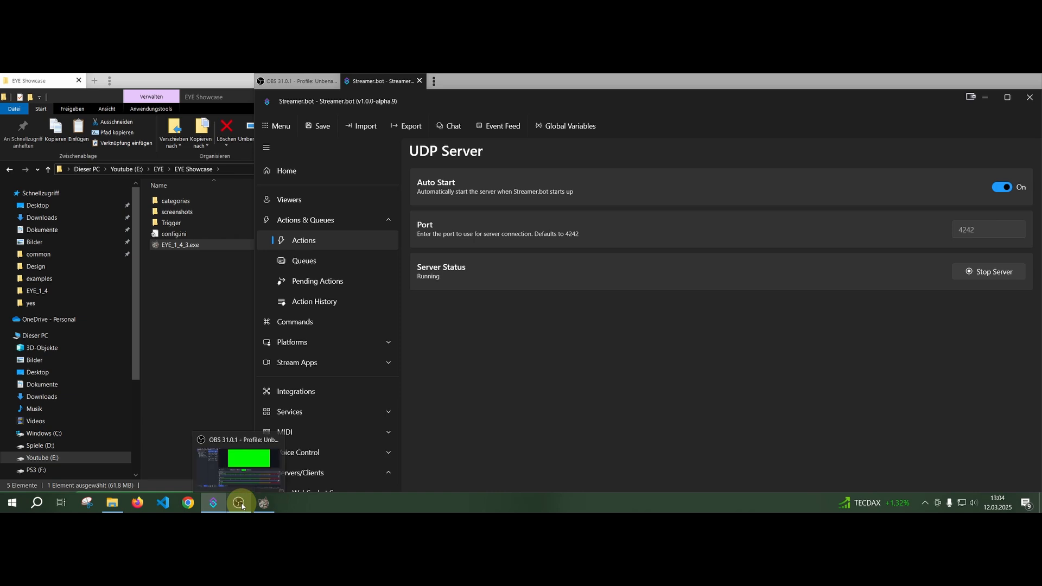
Bring the EYE window in front of Streamer.bot and start the detection.
mouse_move(241, 505)
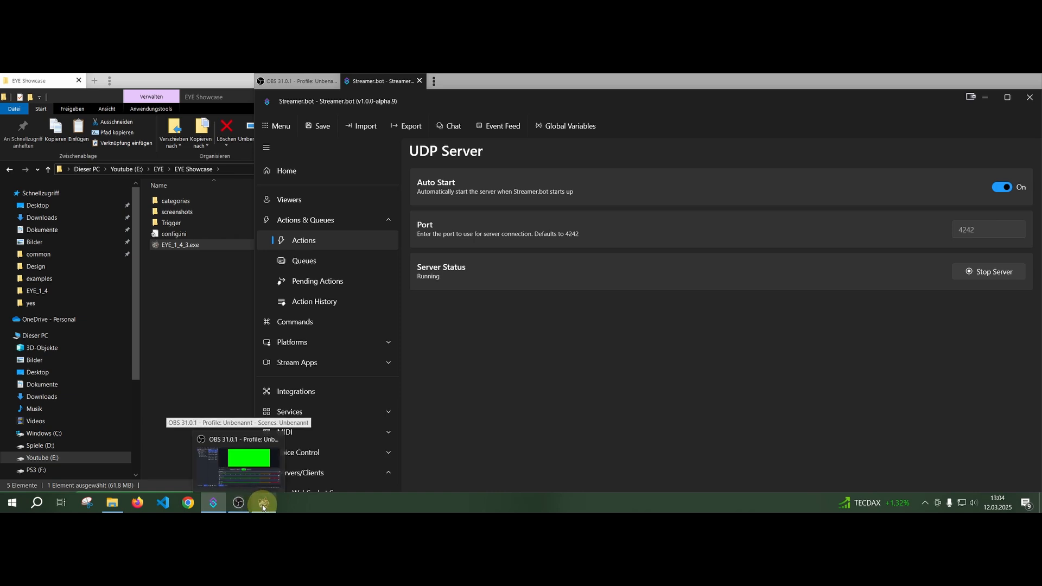
click(264, 502)
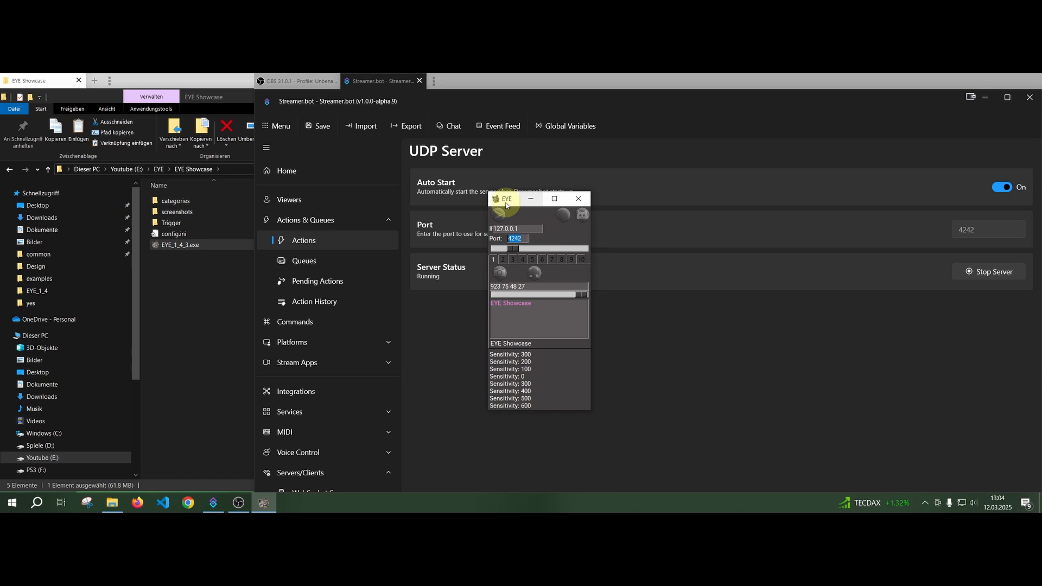
drag(485, 113, 588, 294)
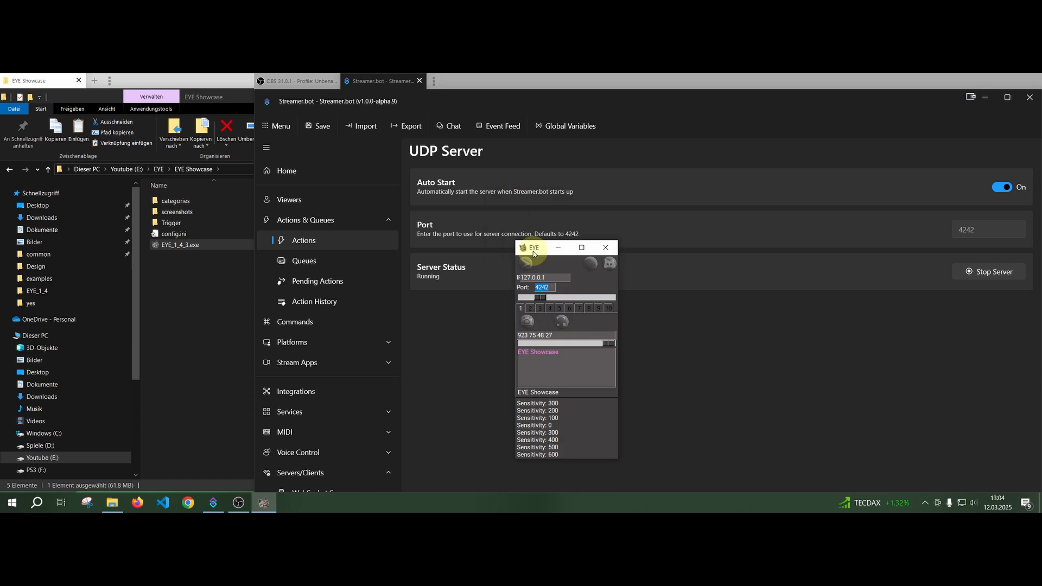
click(526, 264)
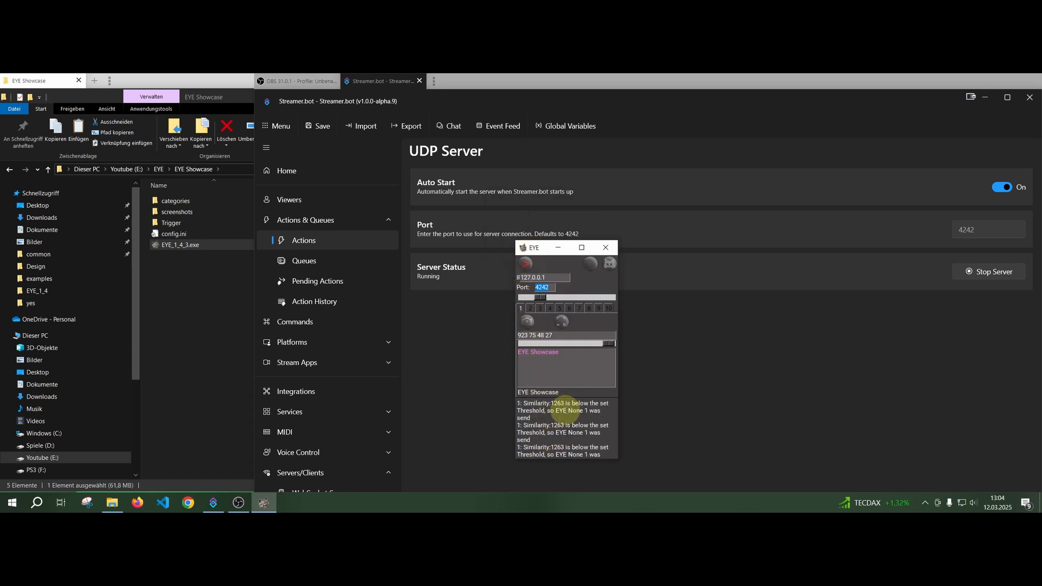
Look through EYE's numbered region tabs up to 10 and return to tab 1.
click(521, 308)
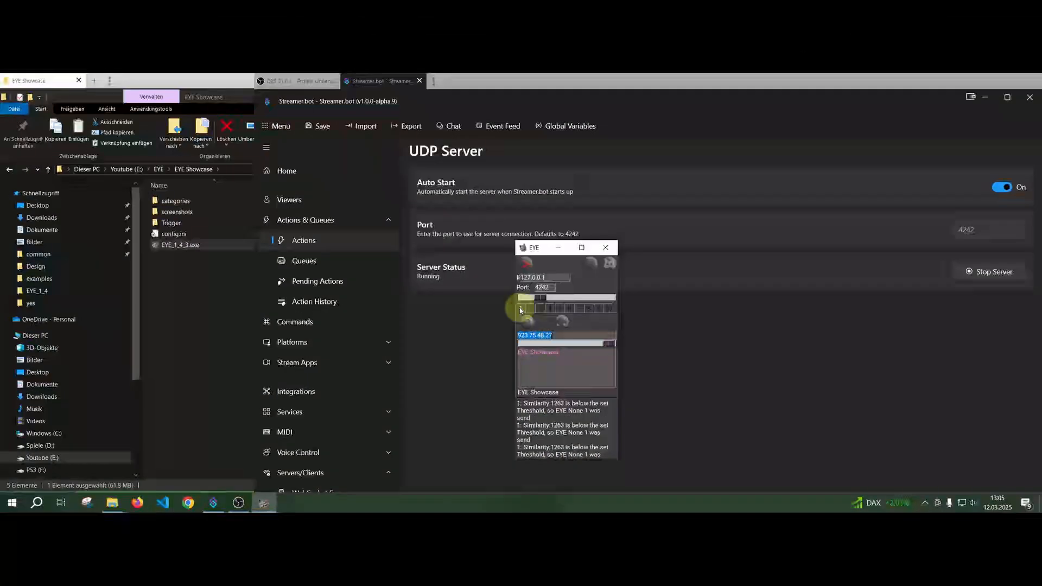
click(450, 47)
click(541, 310)
click(551, 310)
click(561, 311)
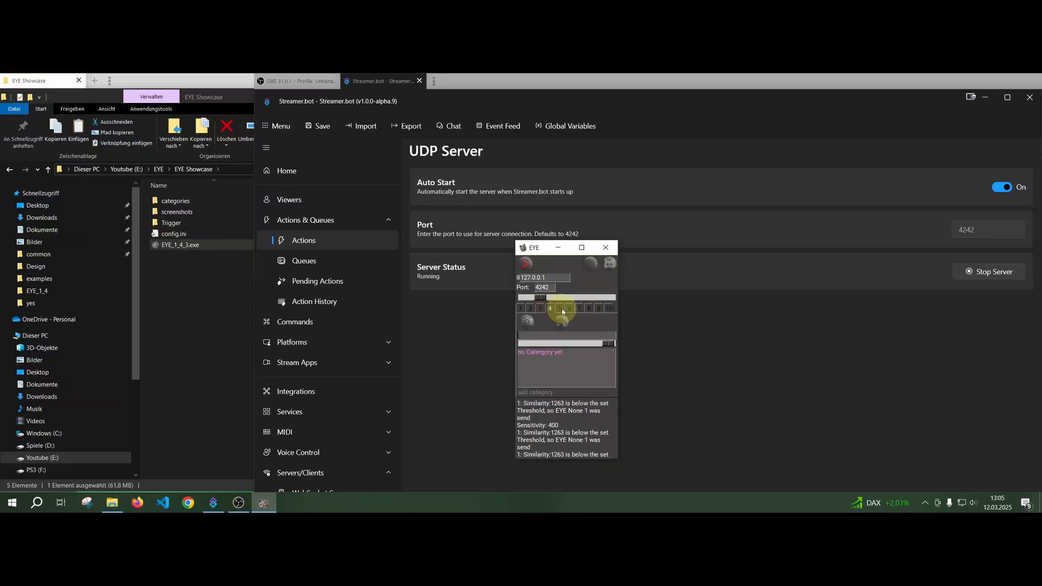
click(568, 310)
click(580, 310)
click(589, 310)
click(599, 310)
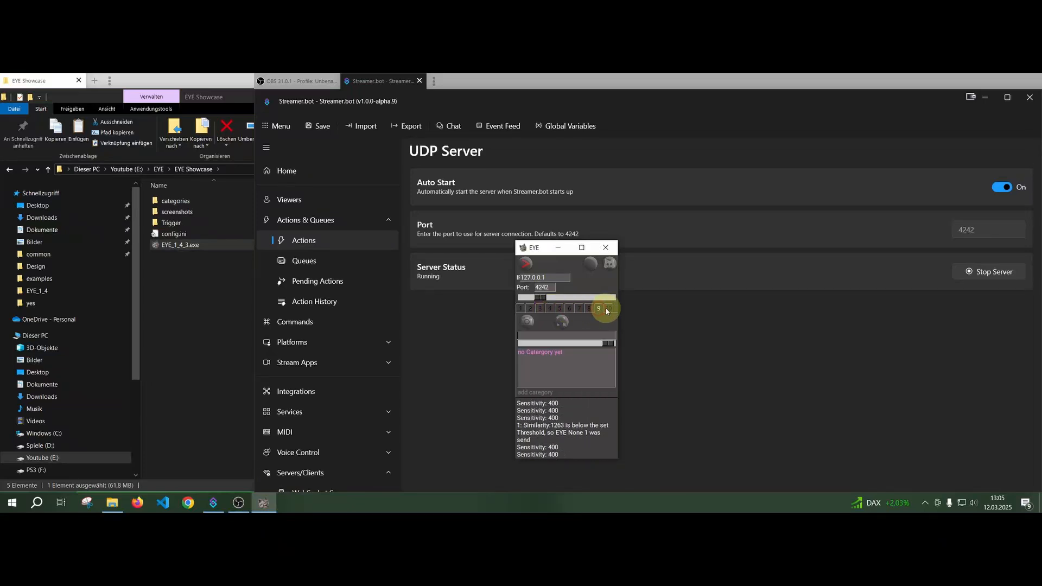
click(608, 310)
click(523, 310)
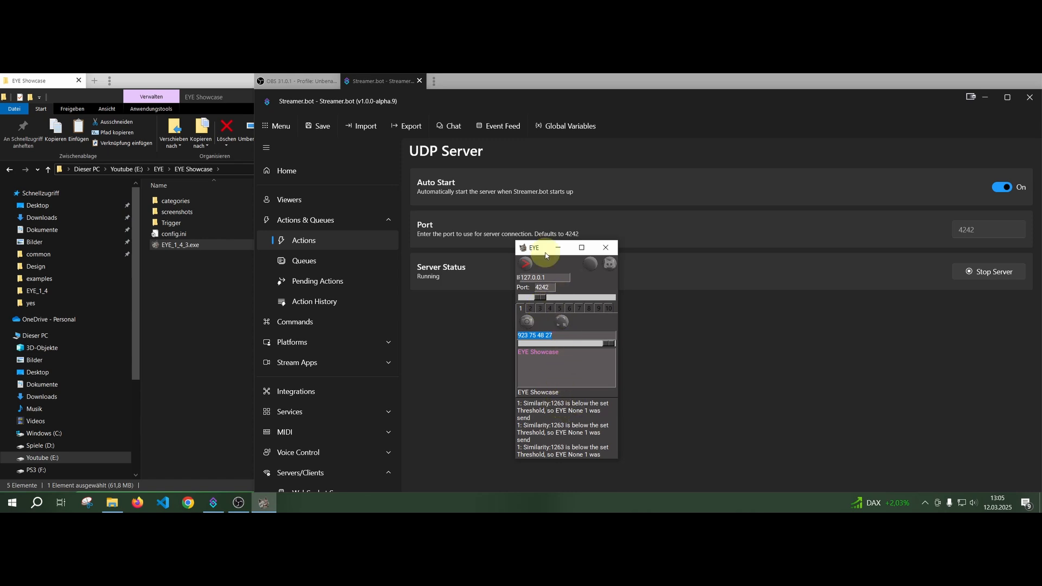
Place the EYE window over the file explorer and switch to OBS to check the detection log for the EYE Showcase category.
drag(543, 248, 145, 228)
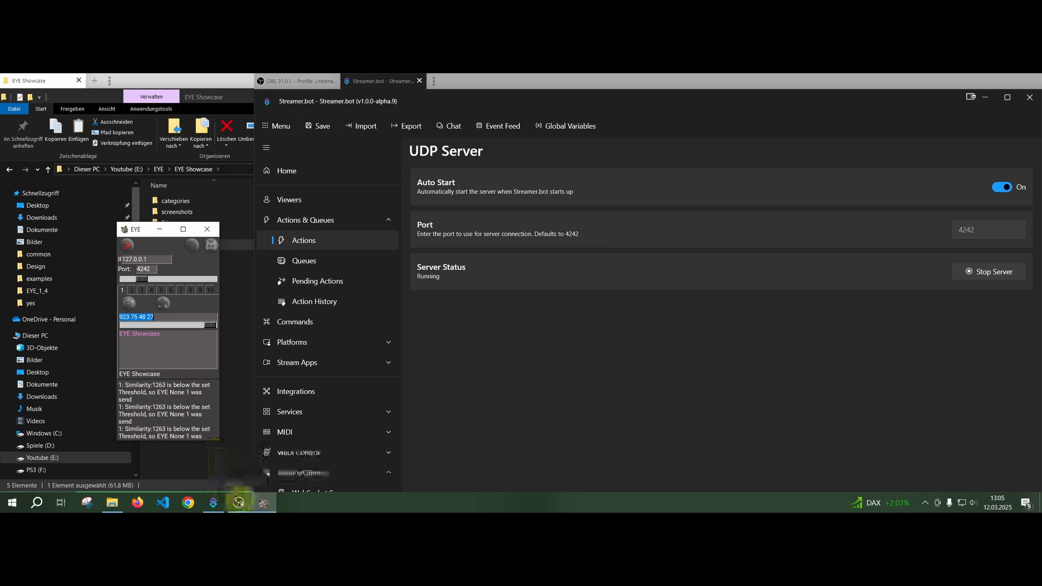
click(239, 500)
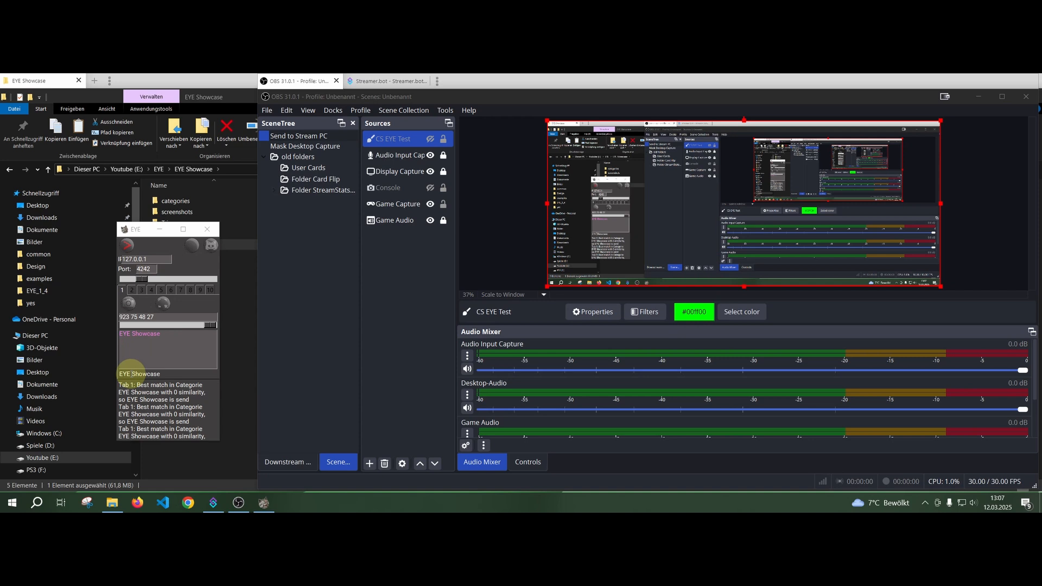
click(162, 373)
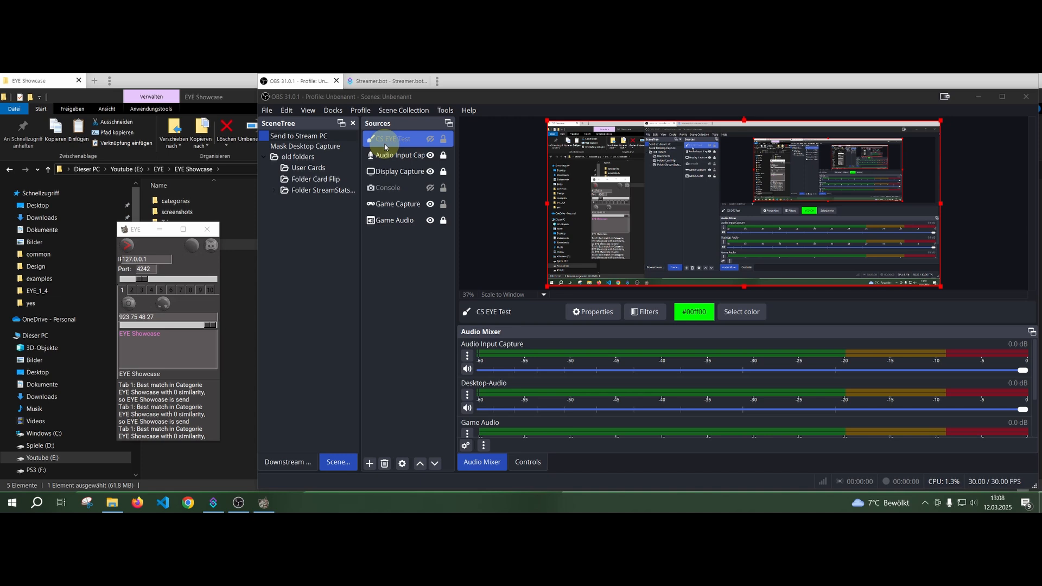
Switch to Streamer.bot and open the Actions list to check the EYE action names.
click(213, 502)
click(313, 245)
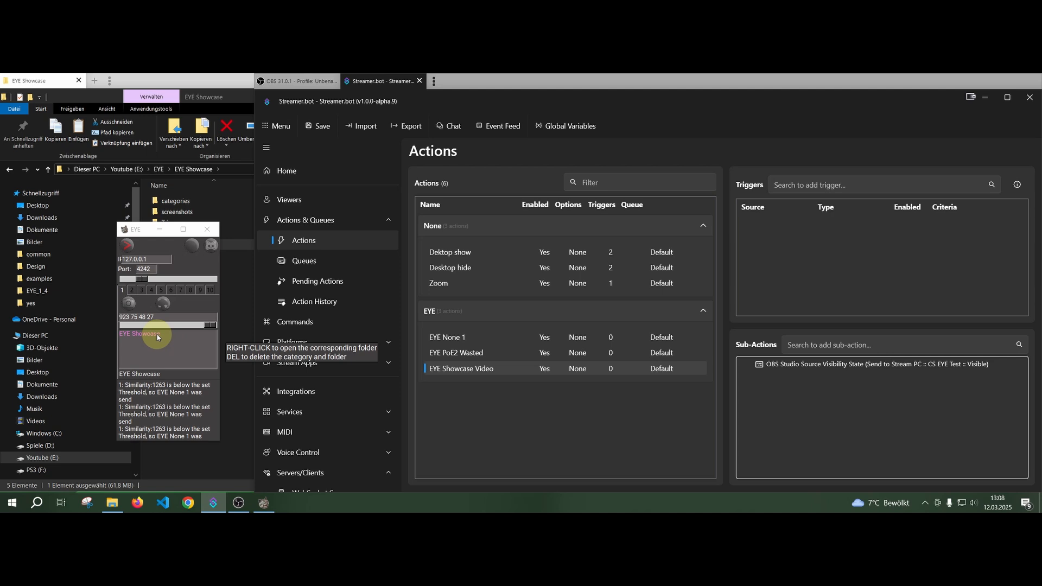
Rename the EYE Showcase Video action to "EYE Showcase" so that it matches the category name.
double_click(473, 370)
click(627, 240)
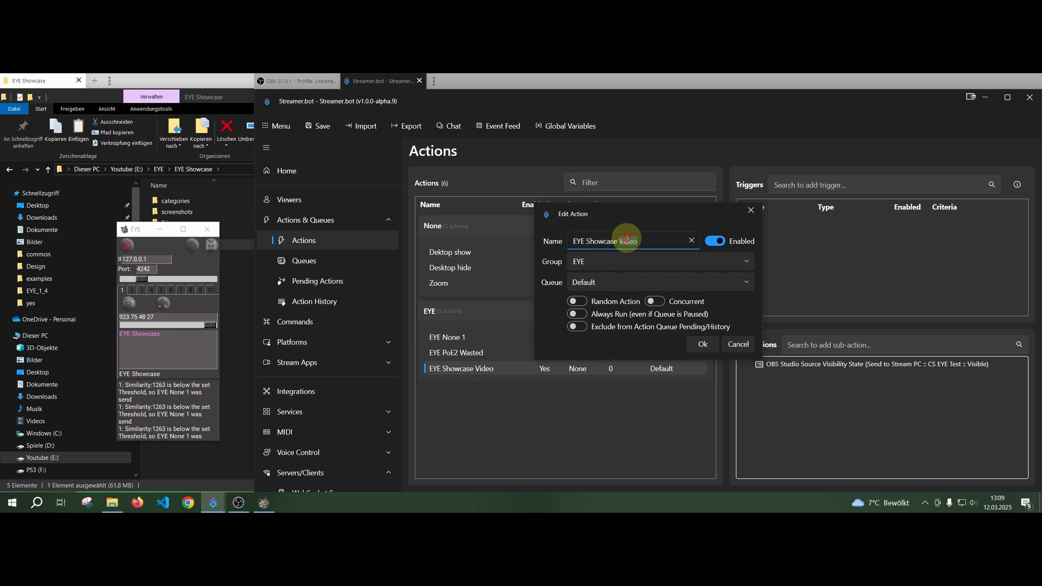
key(BackSpace)
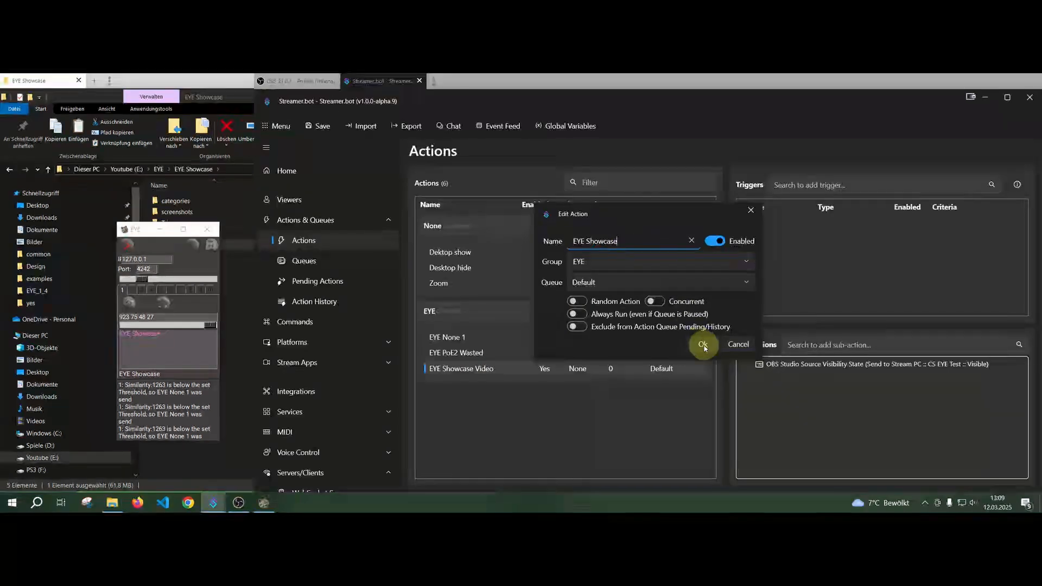
click(695, 347)
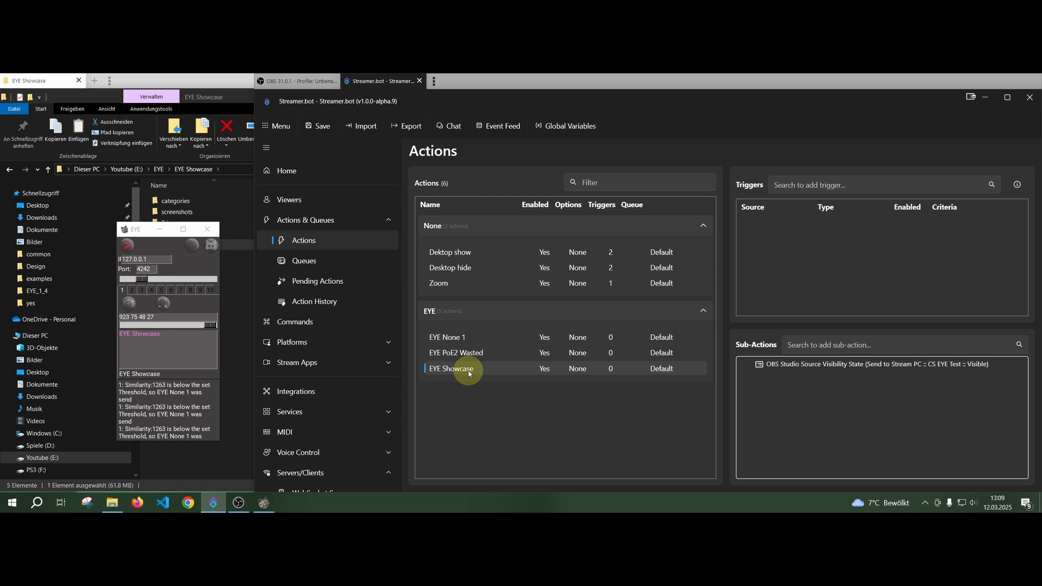
Move the EYE window slightly and compare the source visibility sub-actions of the EYE None 1 and EYE Showcase actions.
drag(133, 228, 159, 224)
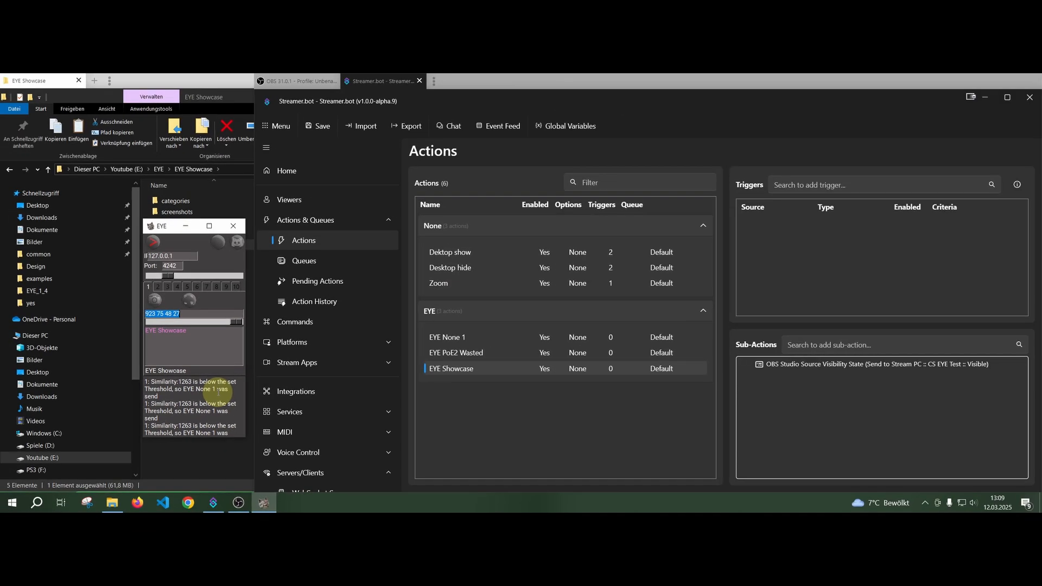
click(485, 337)
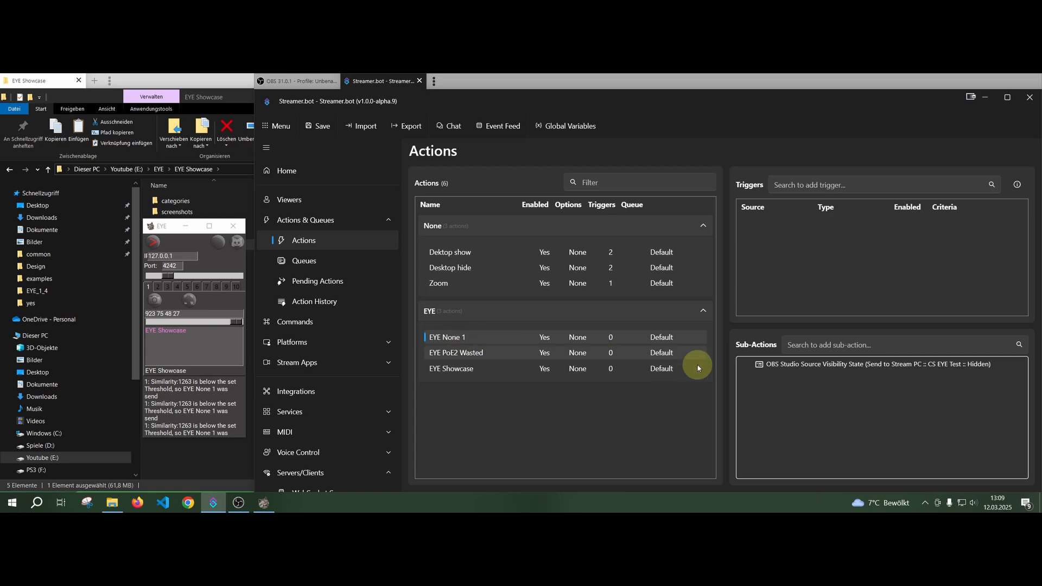
click(454, 368)
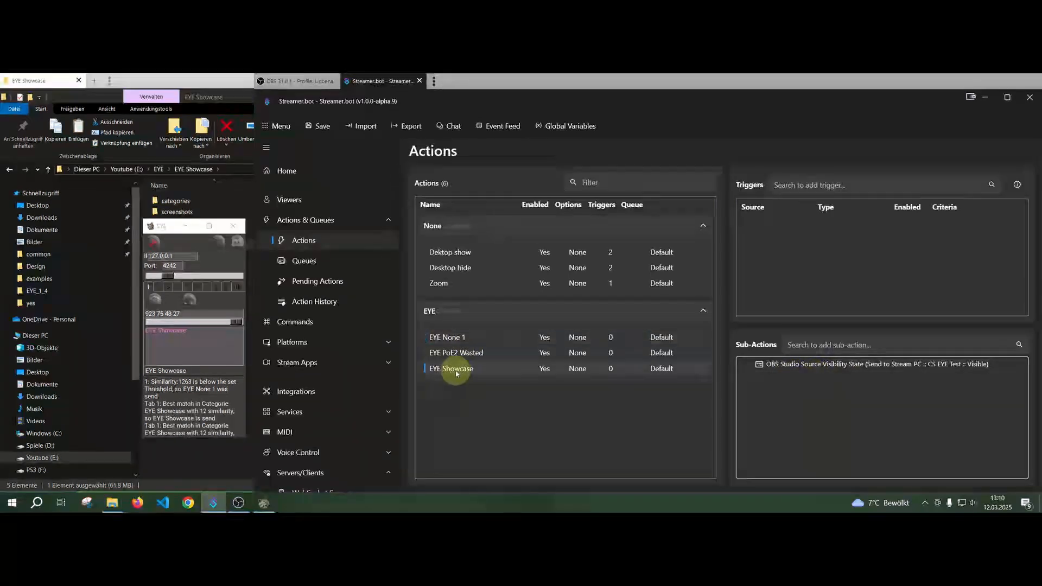
click(798, 362)
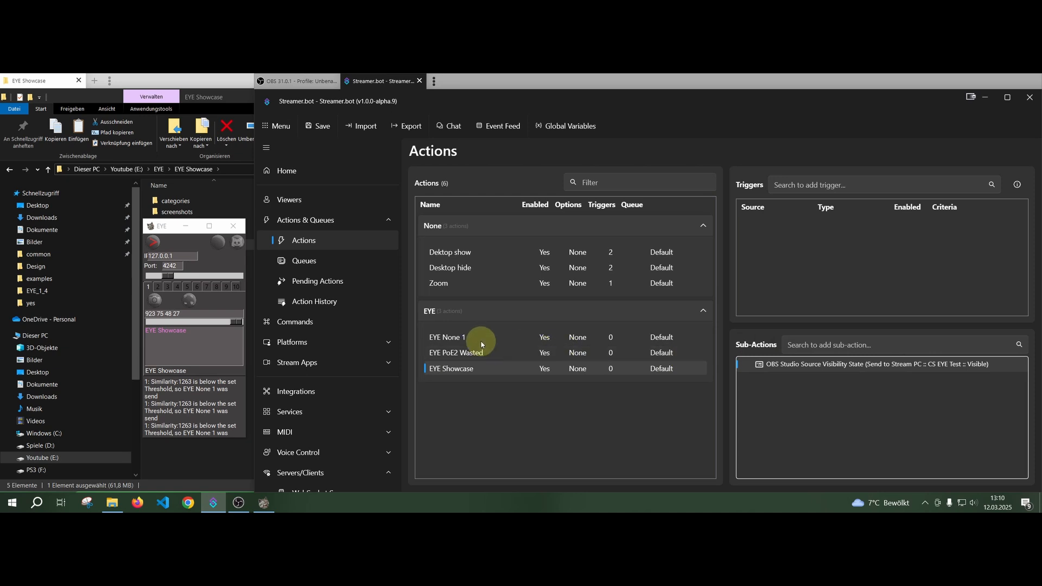
click(462, 339)
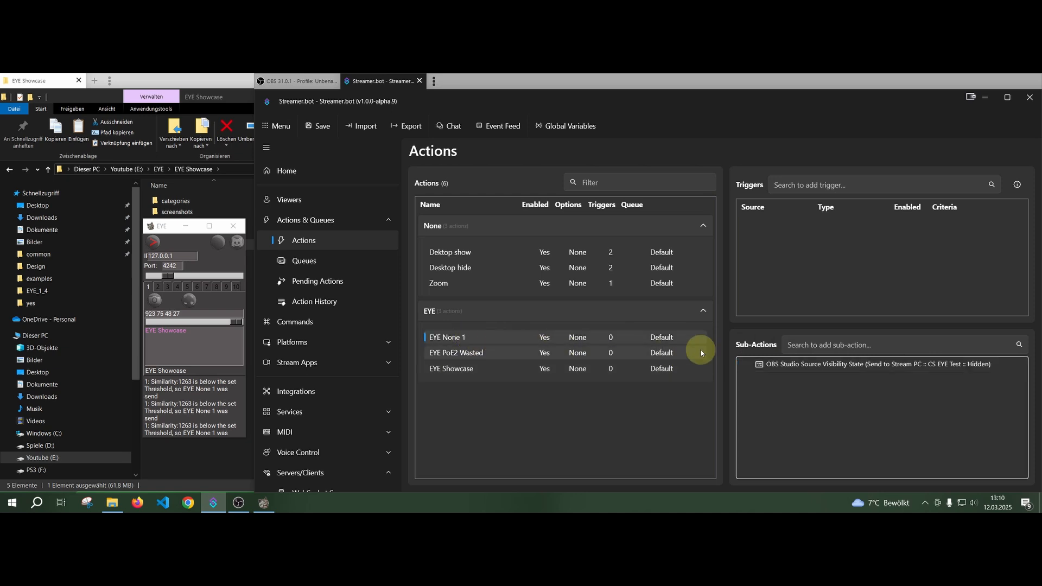
Switch to OBS to view the CS EYE Test source and reposition the EYE window over the file explorer.
click(239, 503)
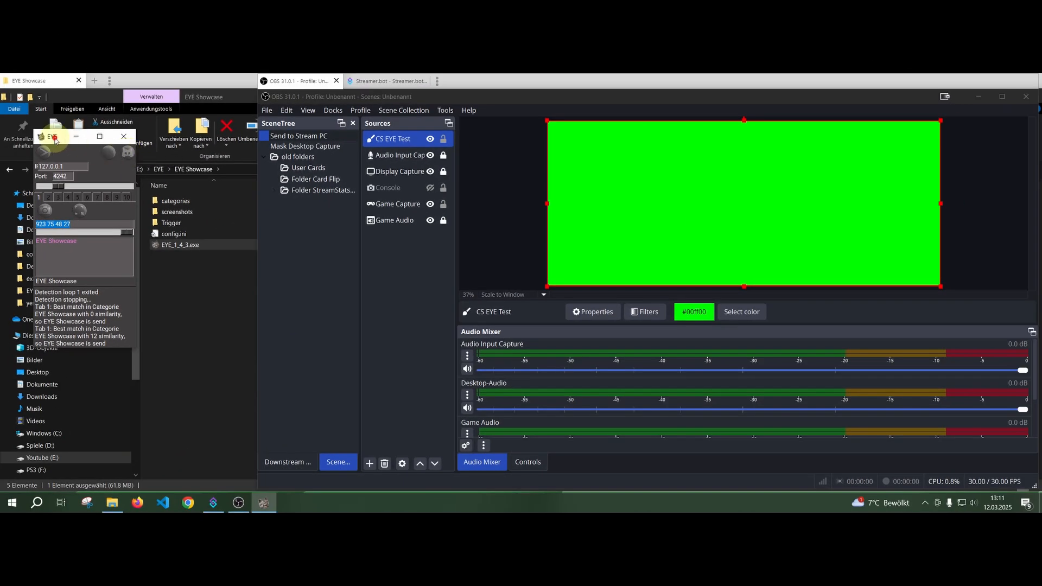
drag(55, 141, 115, 154)
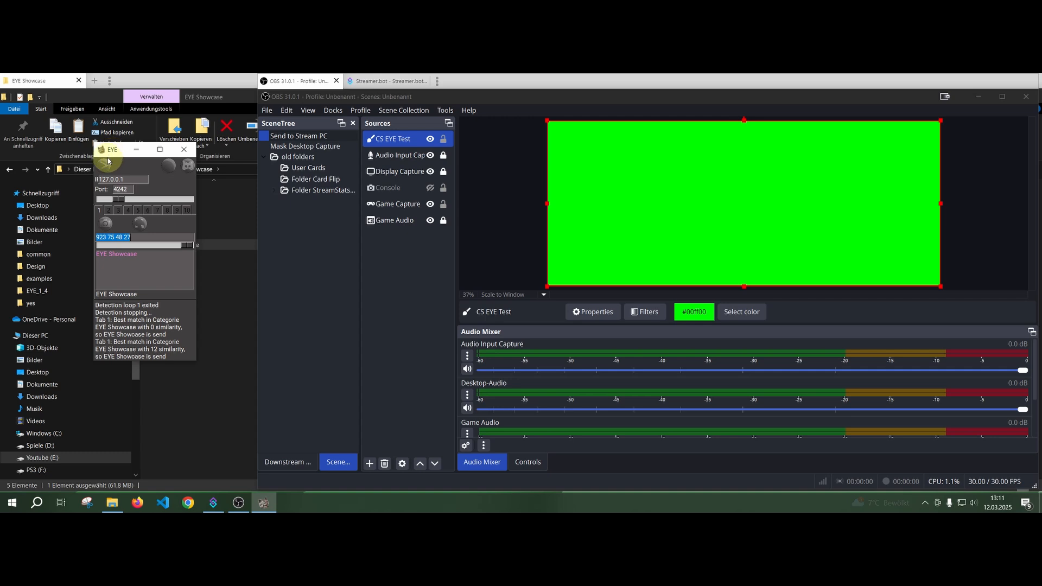